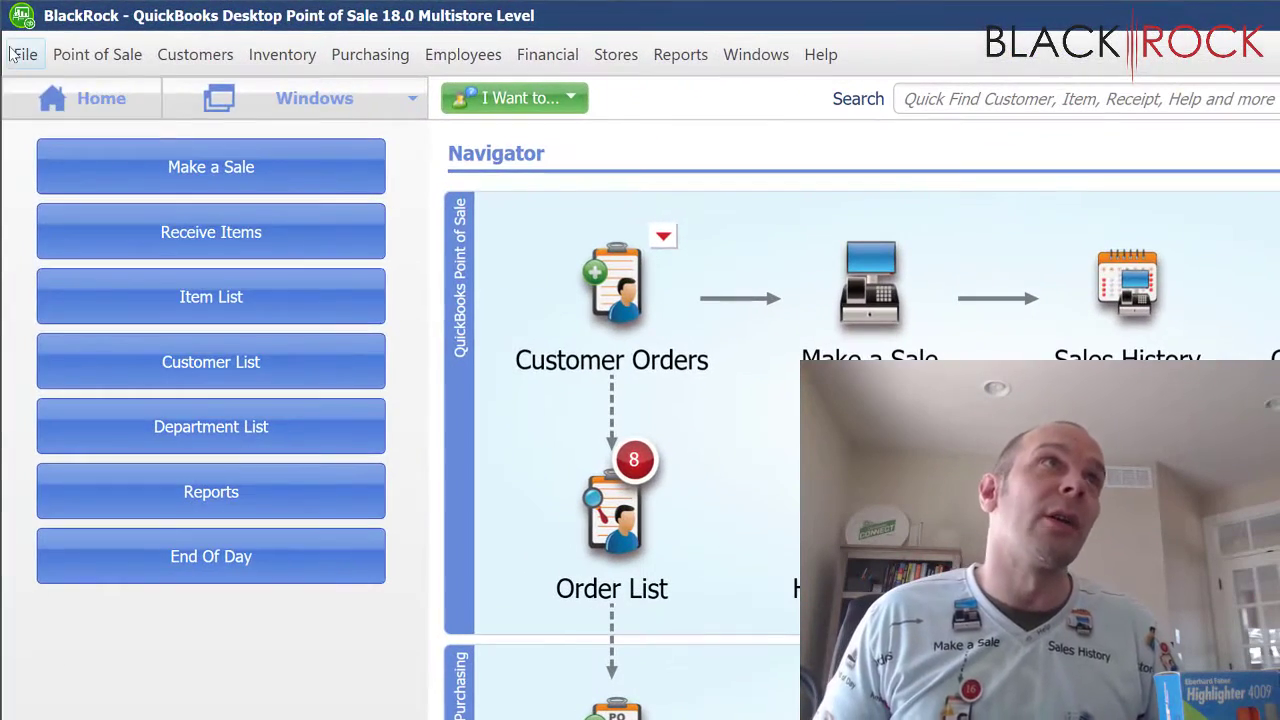
- Open Company Preferences from the File > Preferences menu
{"action": "left_click", "coordinate": [12, 55]}
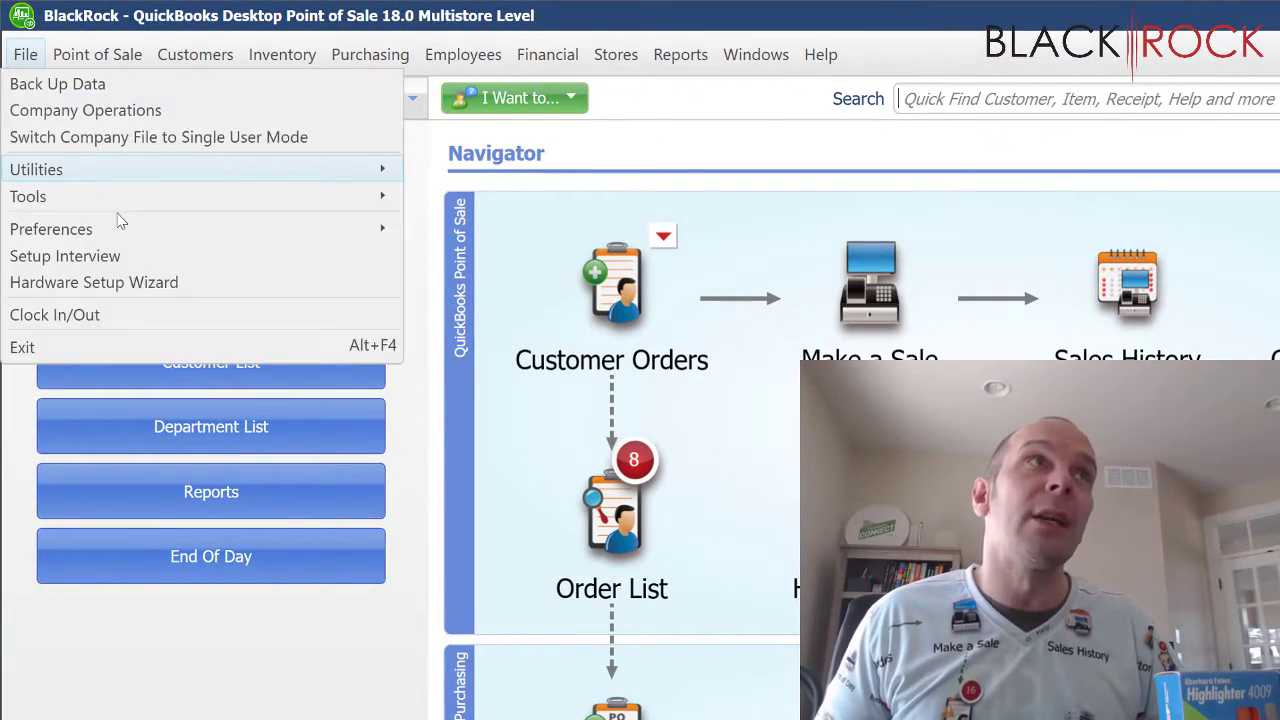
{"action": "mouse_move", "coordinate": [148, 234]}
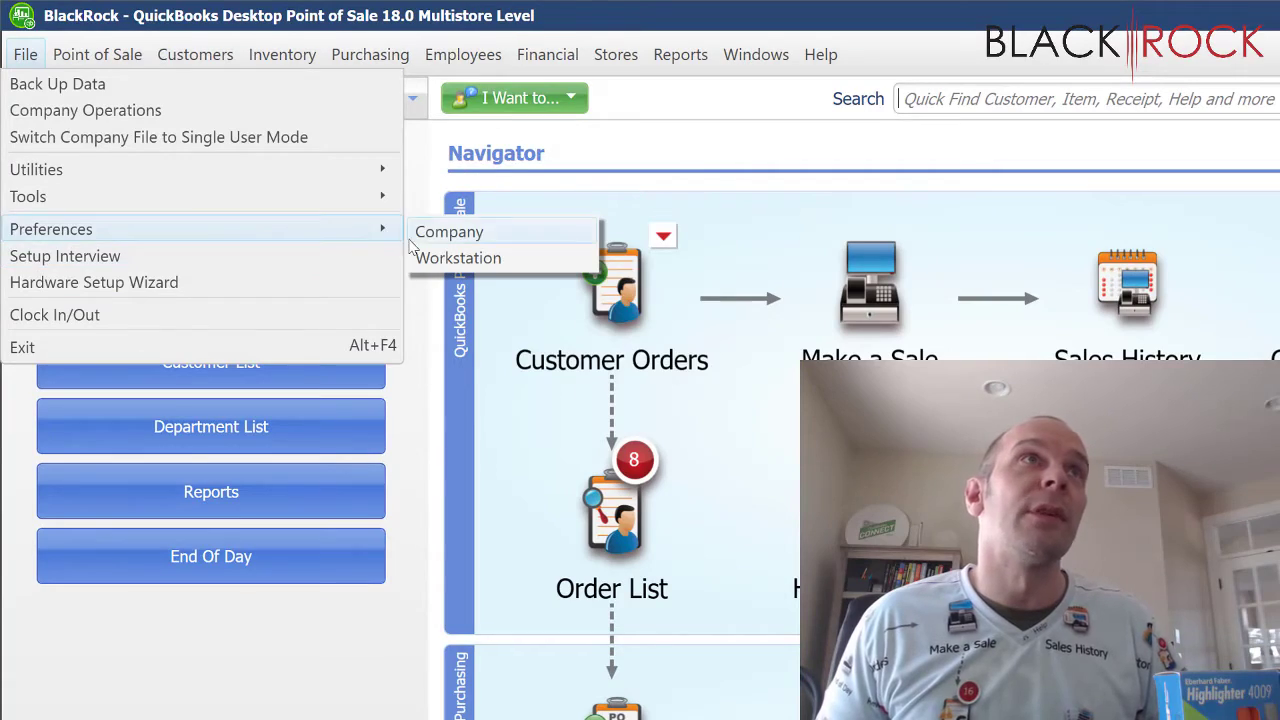
{"action": "left_click", "coordinate": [447, 233]}
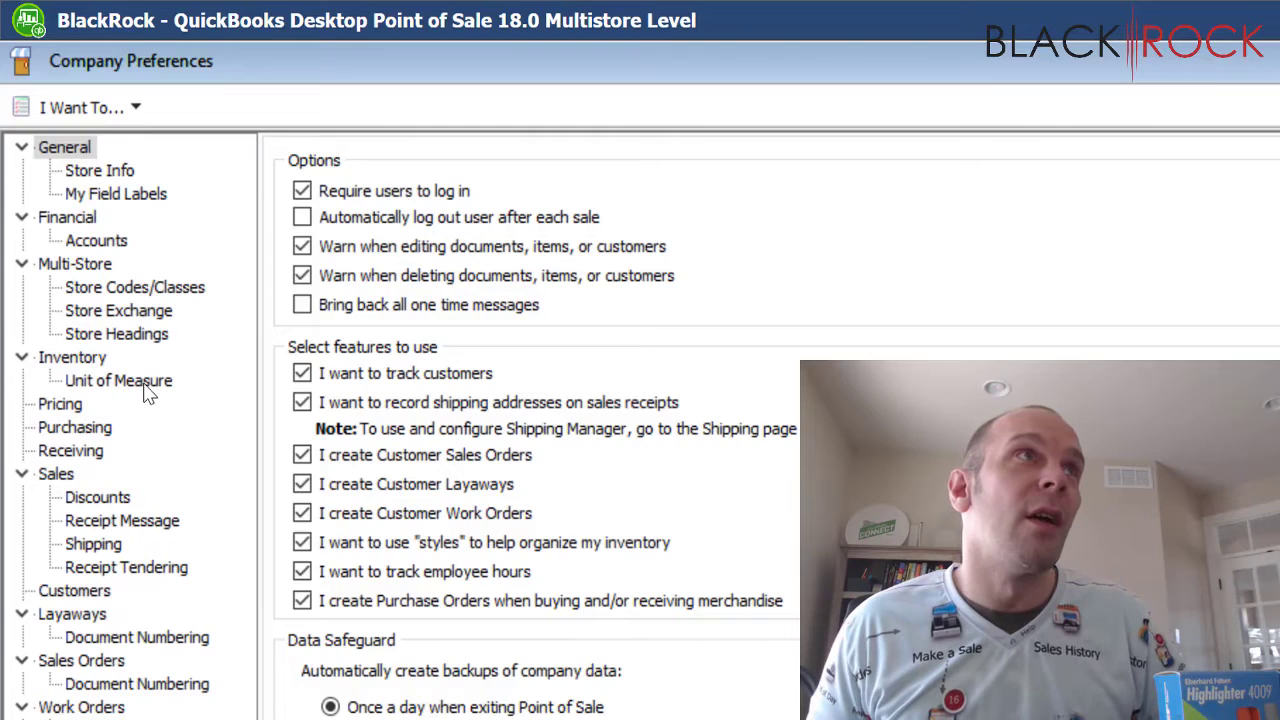
- Show the Inventory Unit of Measure page listing Case and Each
{"action": "left_click", "coordinate": [145, 388]}
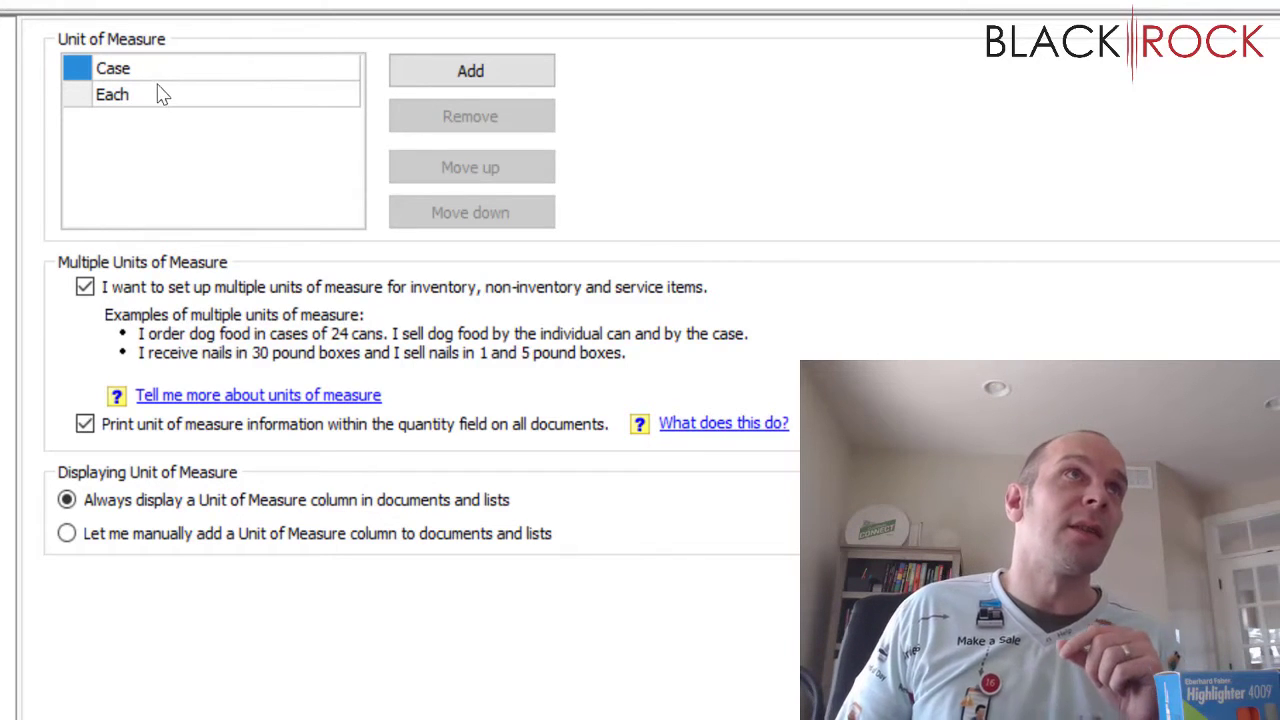
- Select the Case unit in the Unit of Measure list
{"action": "left_click", "coordinate": [157, 72]}
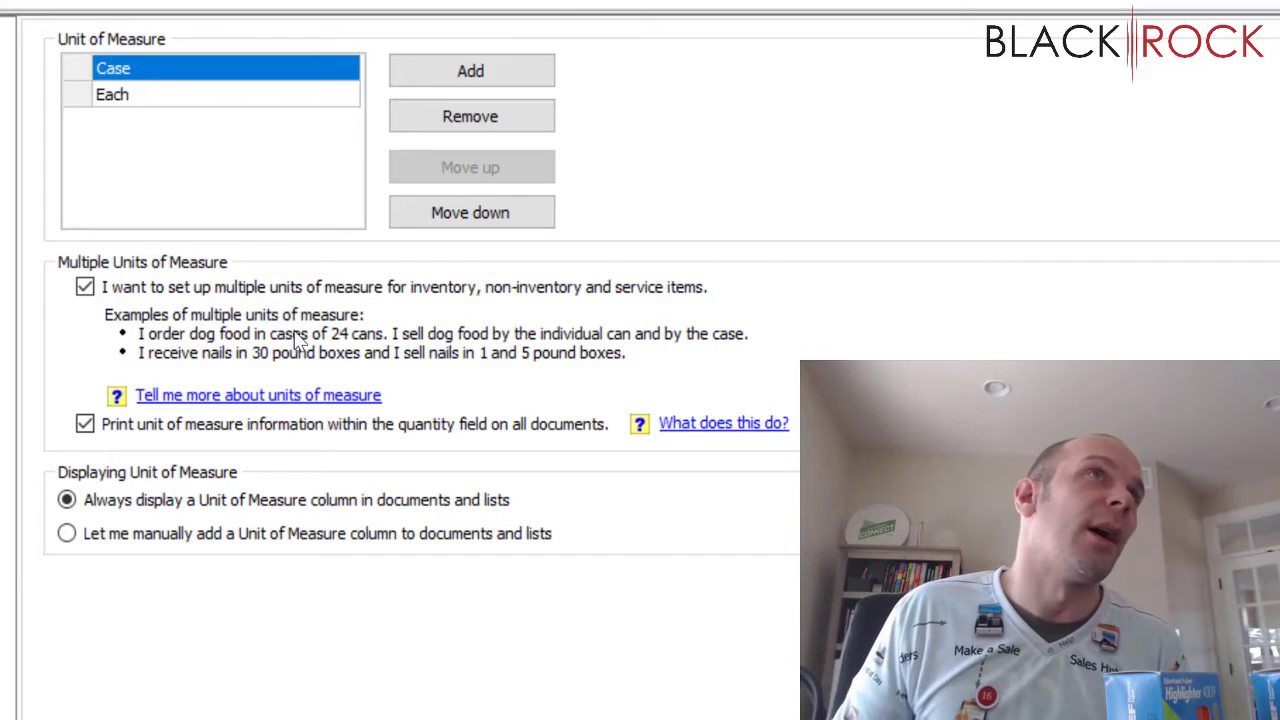
- Add Box, Pallet and Bag as new units below Case and Each
{"action": "left_click", "coordinate": [435, 87]}
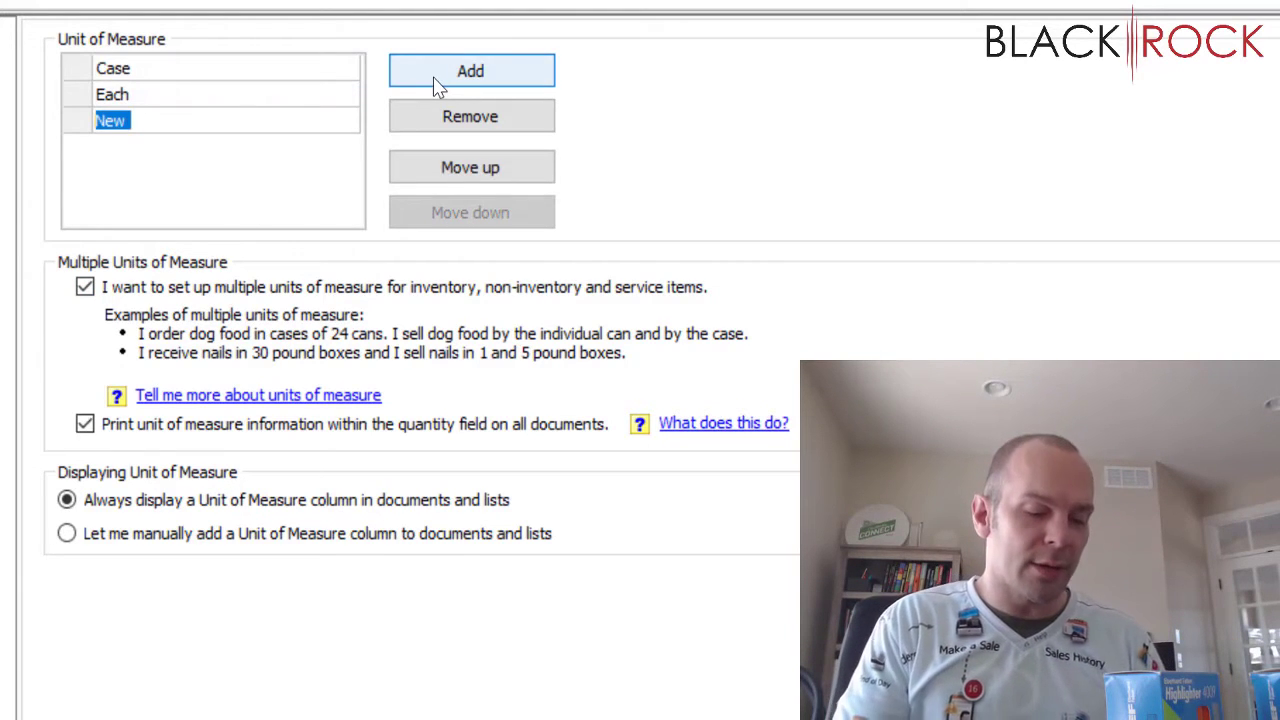
{"action": "type", "text": "Box"}
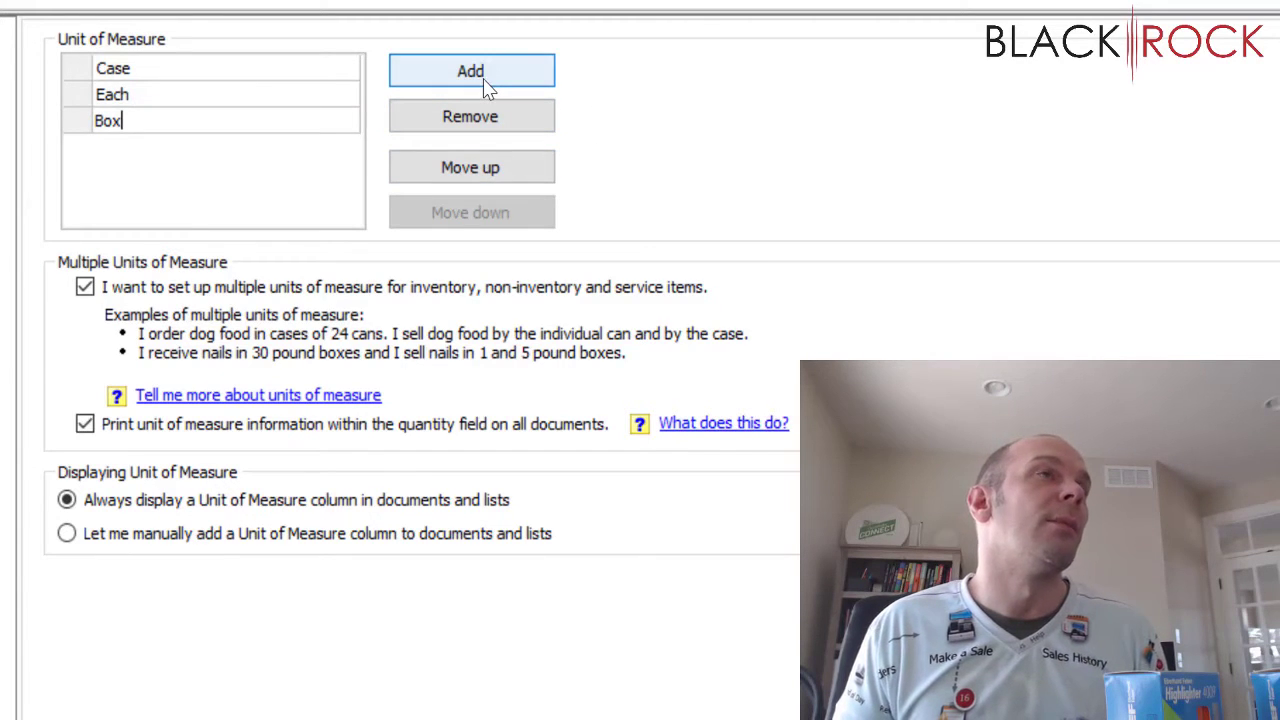
{"action": "left_click", "coordinate": [487, 87]}
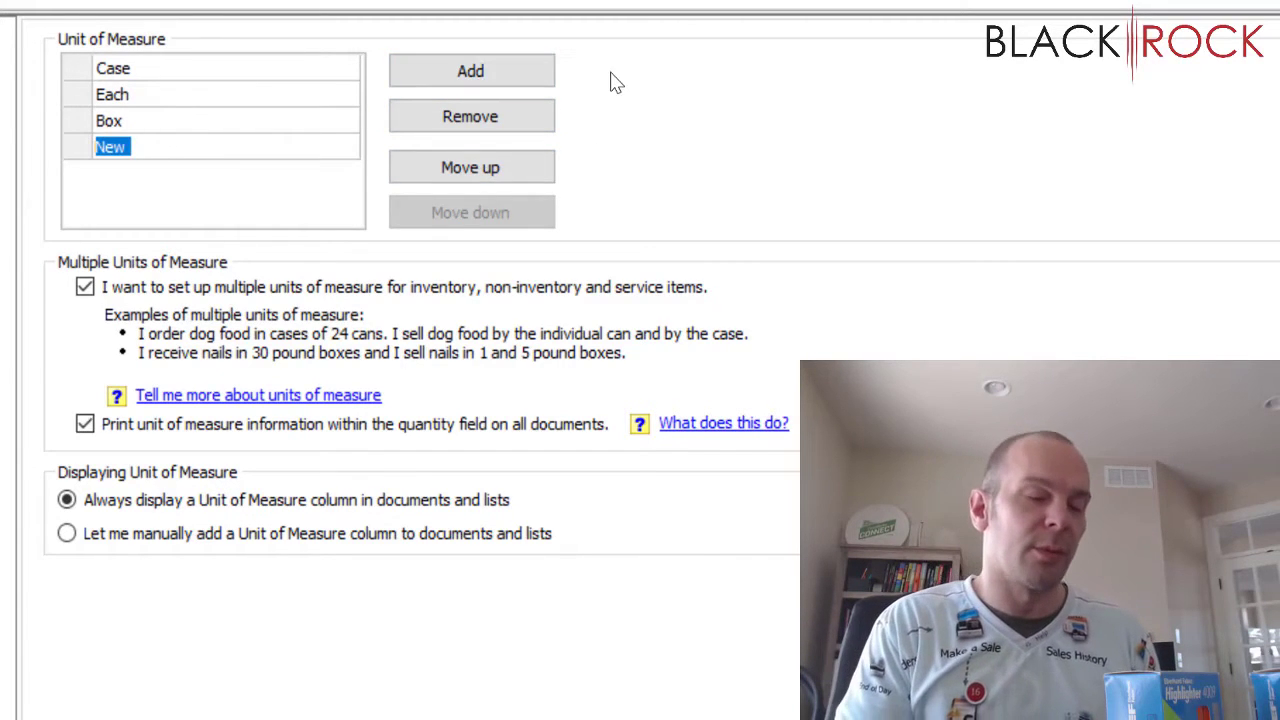
{"action": "type", "text": "Palle"}
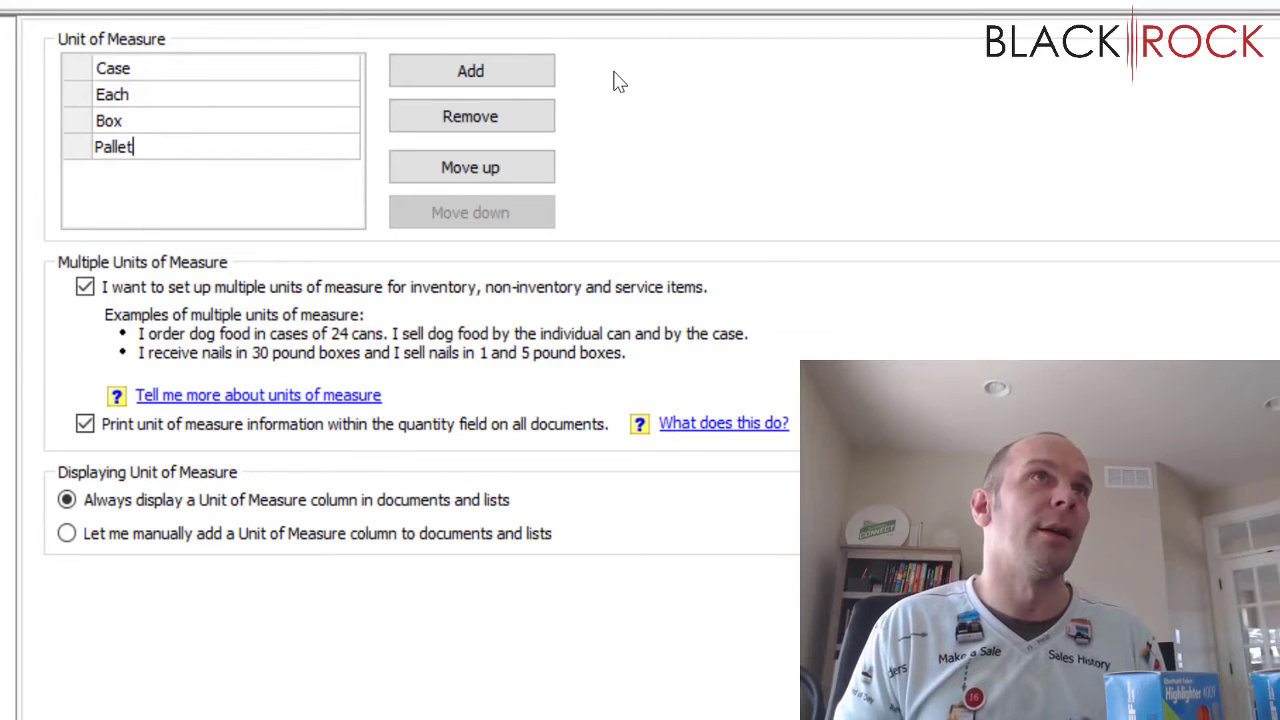
{"action": "type", "text": "t"}
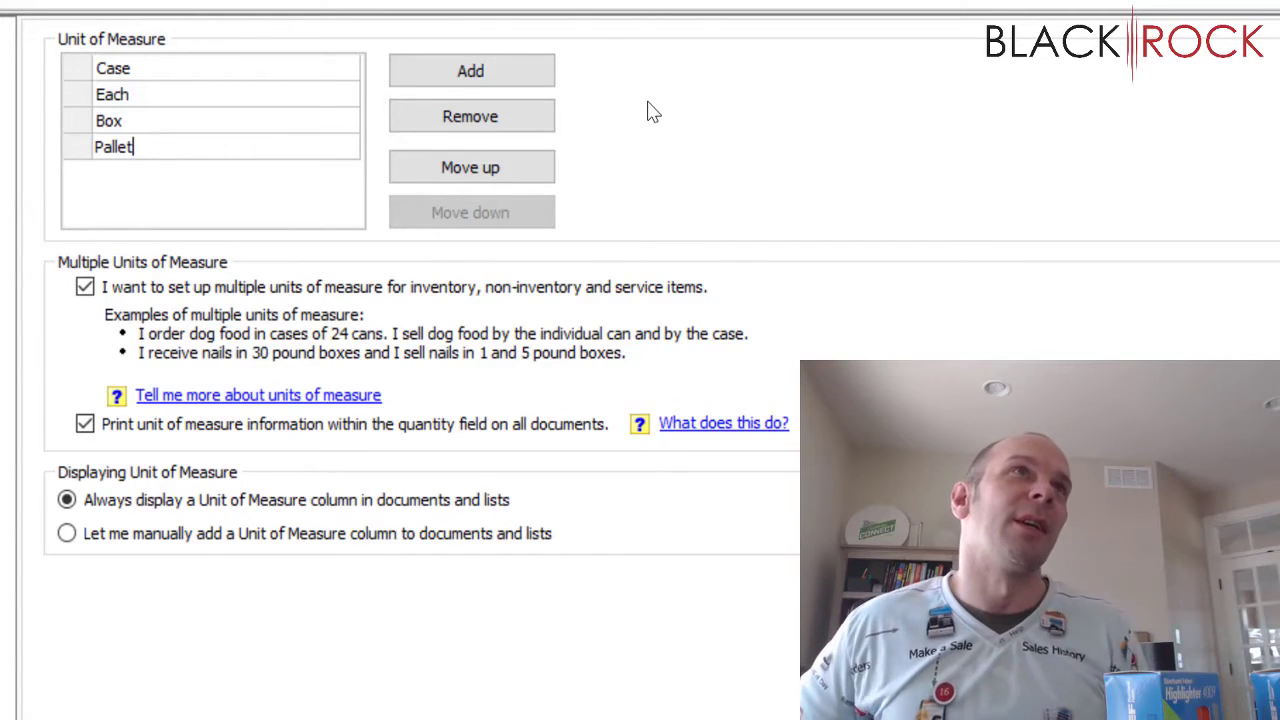
{"action": "left_click", "coordinate": [209, 102]}
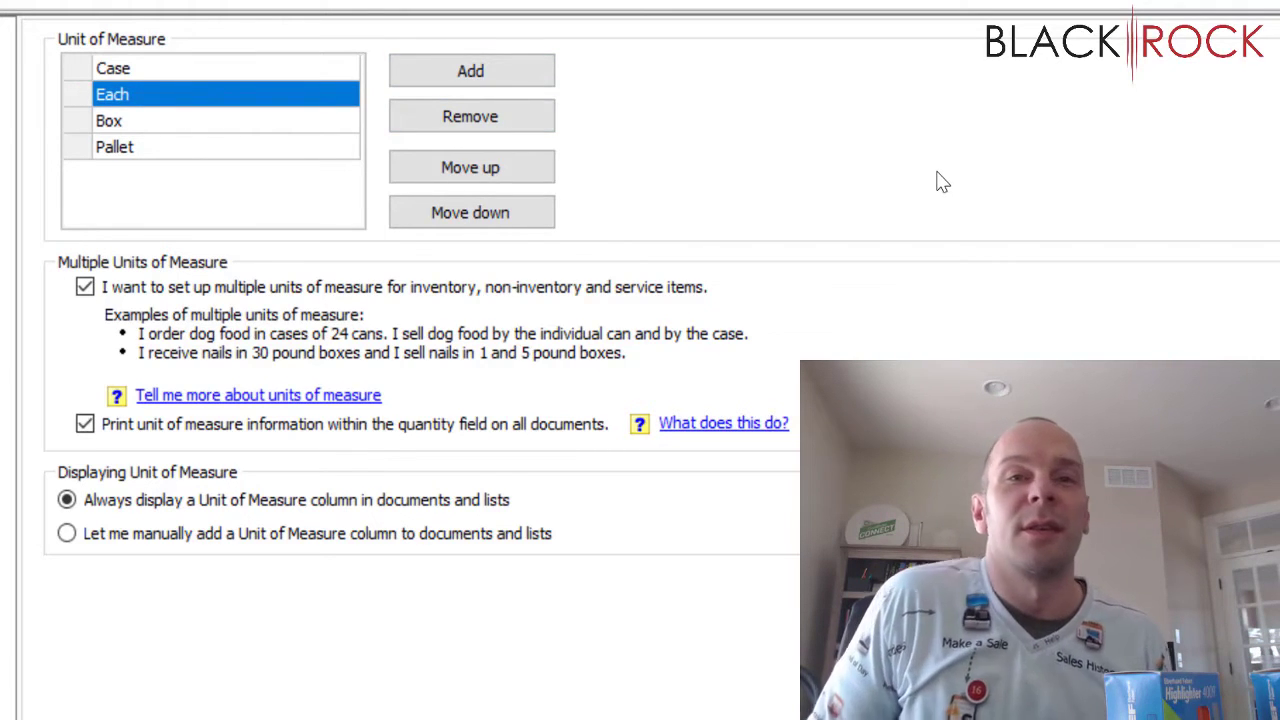
{"action": "left_click", "coordinate": [482, 70]}
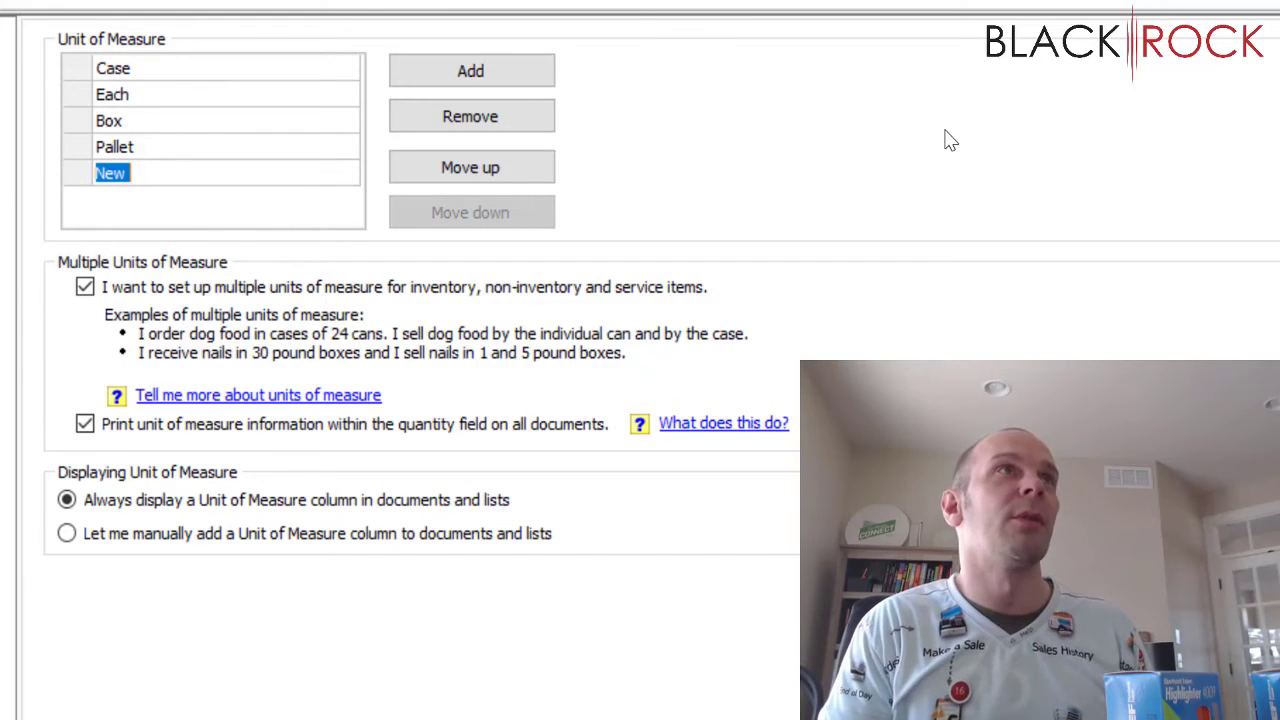
{"action": "type", "text": "Bag"}
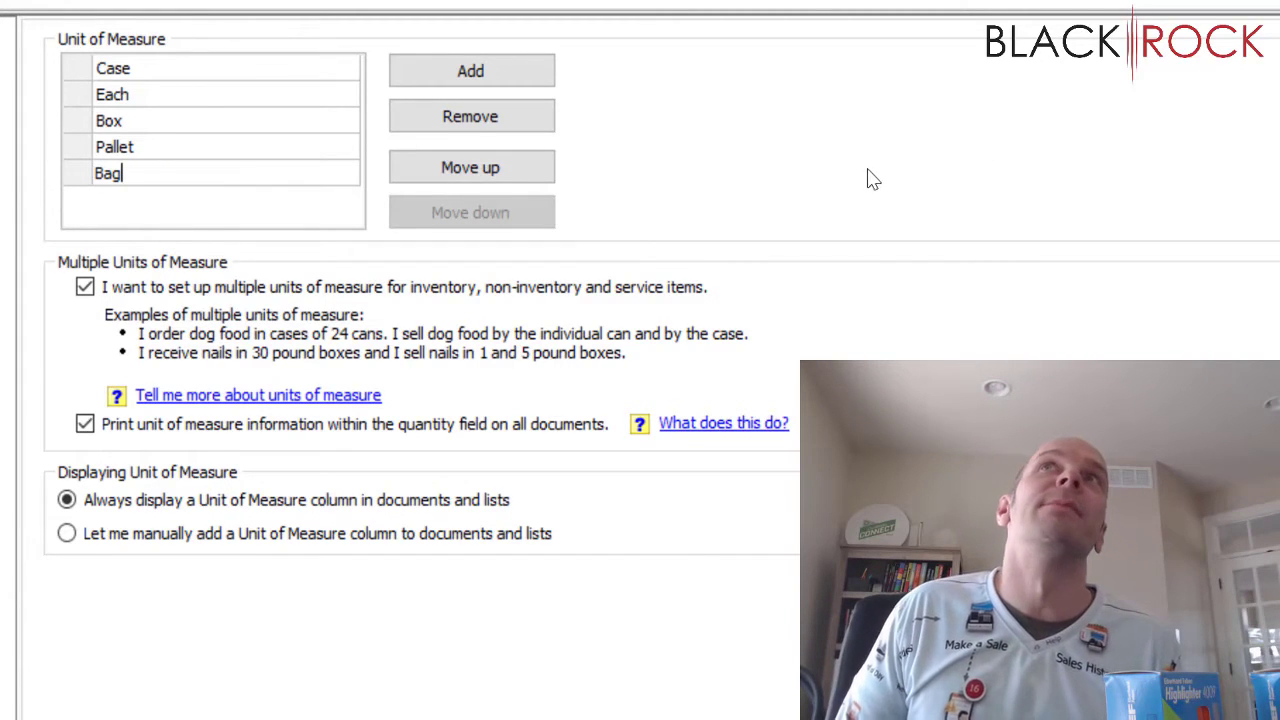
{"action": "left_click", "coordinate": [528, 78]}
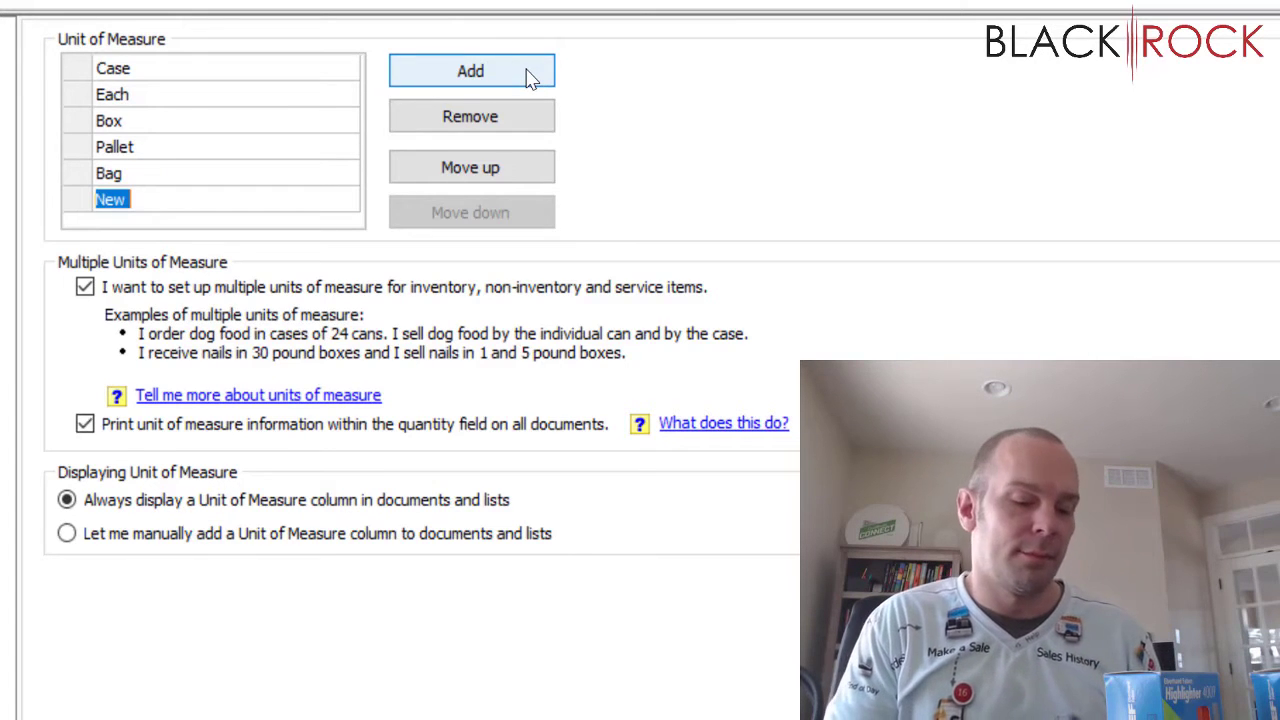
- Add Package, lb, oz and cups as units, ending with a fresh empty row
{"action": "type", "text": "Pack"}
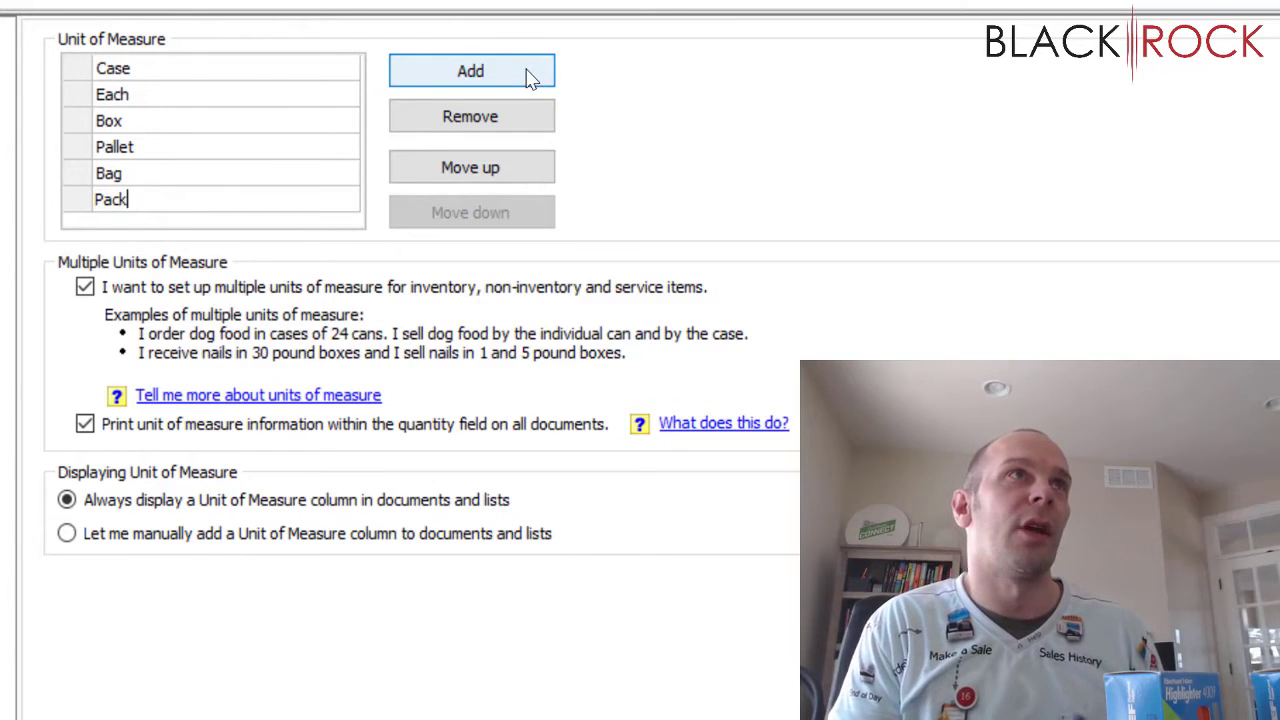
{"action": "type", "text": "age"}
{"action": "left_click", "coordinate": [528, 78]}
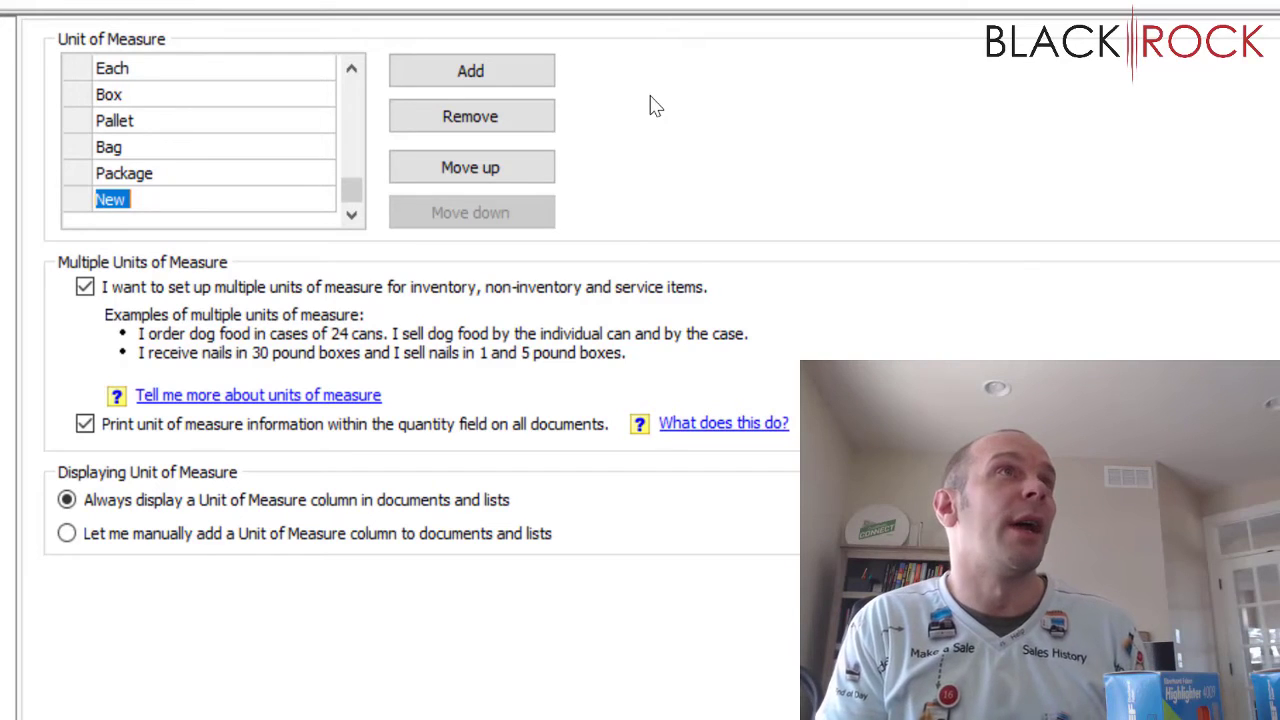
{"action": "type", "text": "Lb"}
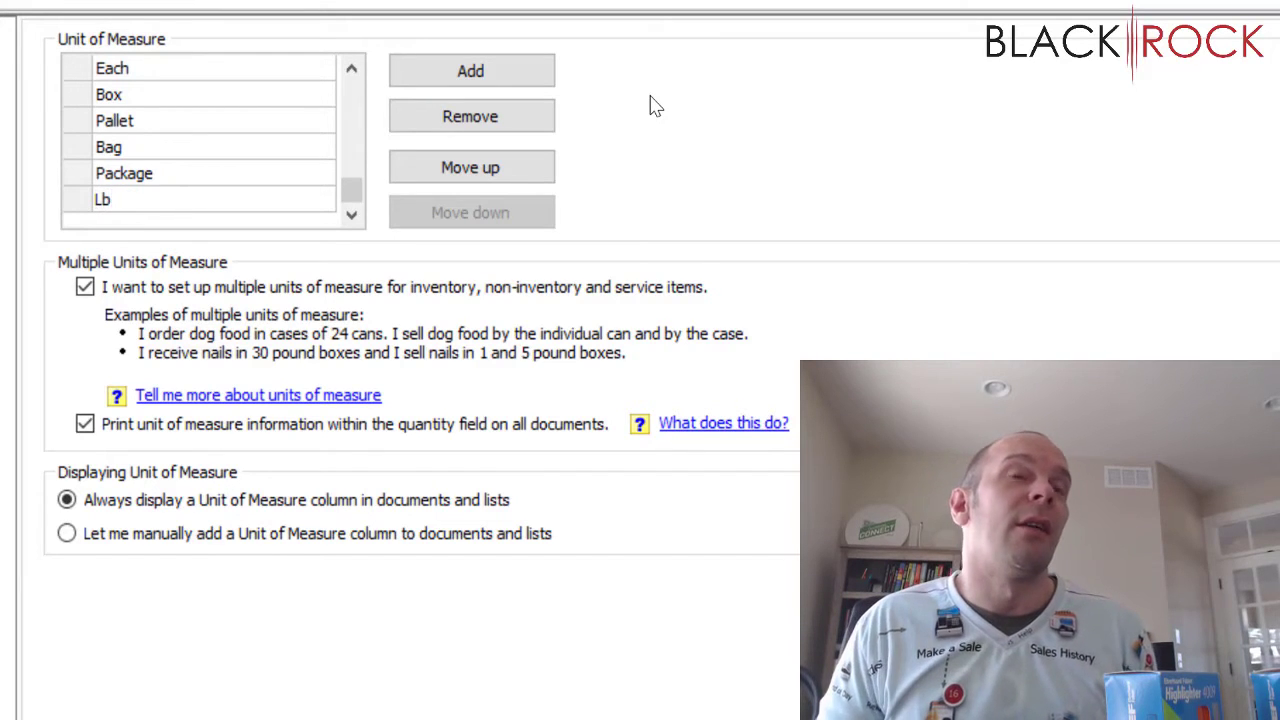
{"action": "type", "text": "lb"}
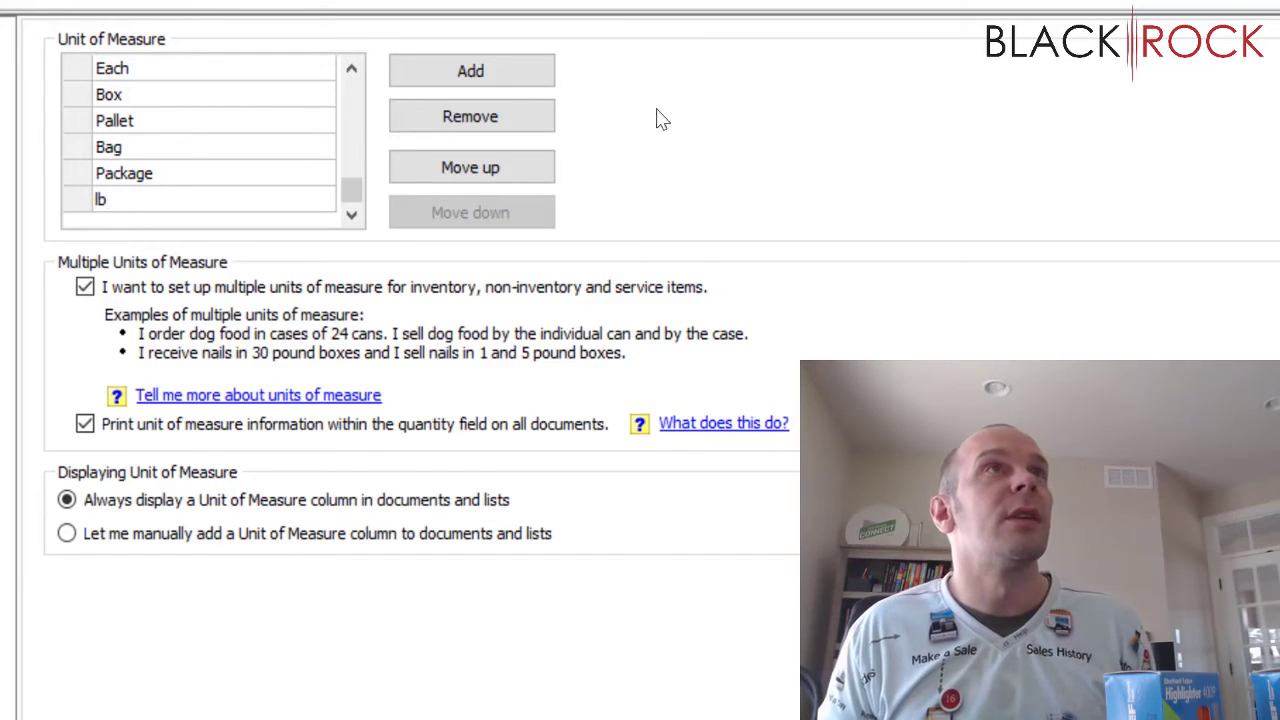
{"action": "left_click", "coordinate": [493, 72]}
{"action": "type", "text": "oz"}
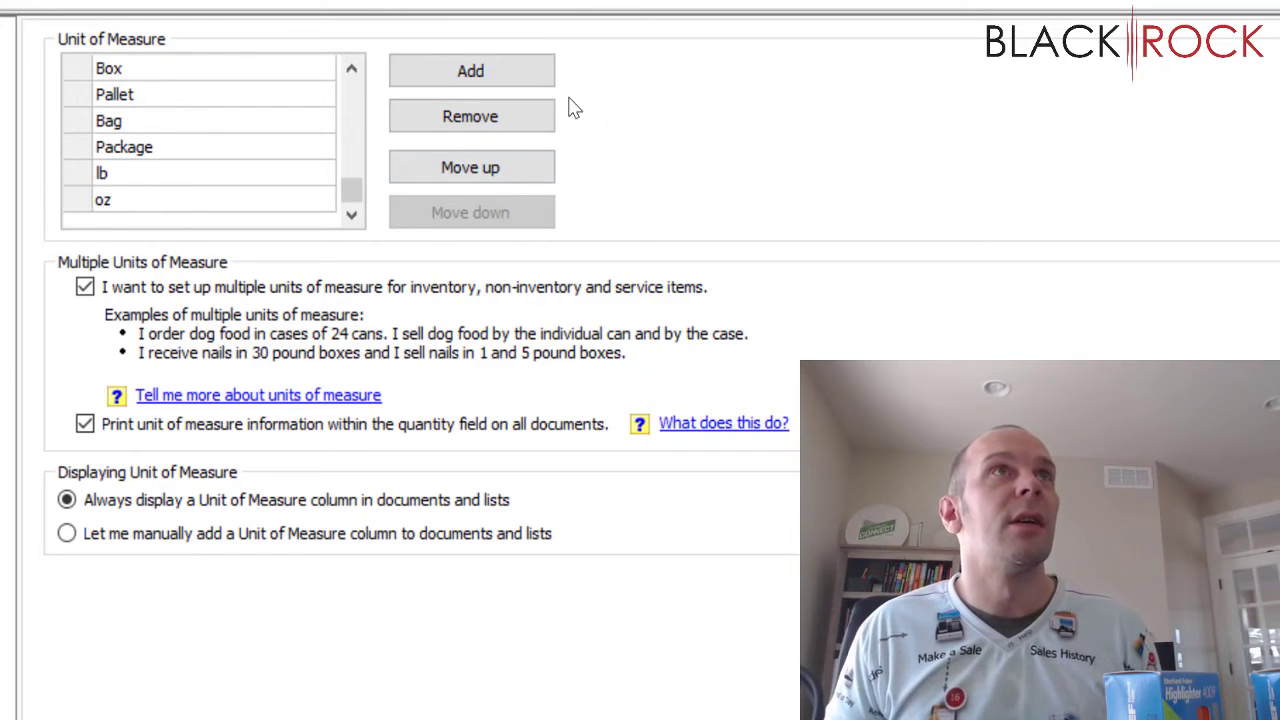
{"action": "left_click", "coordinate": [490, 72]}
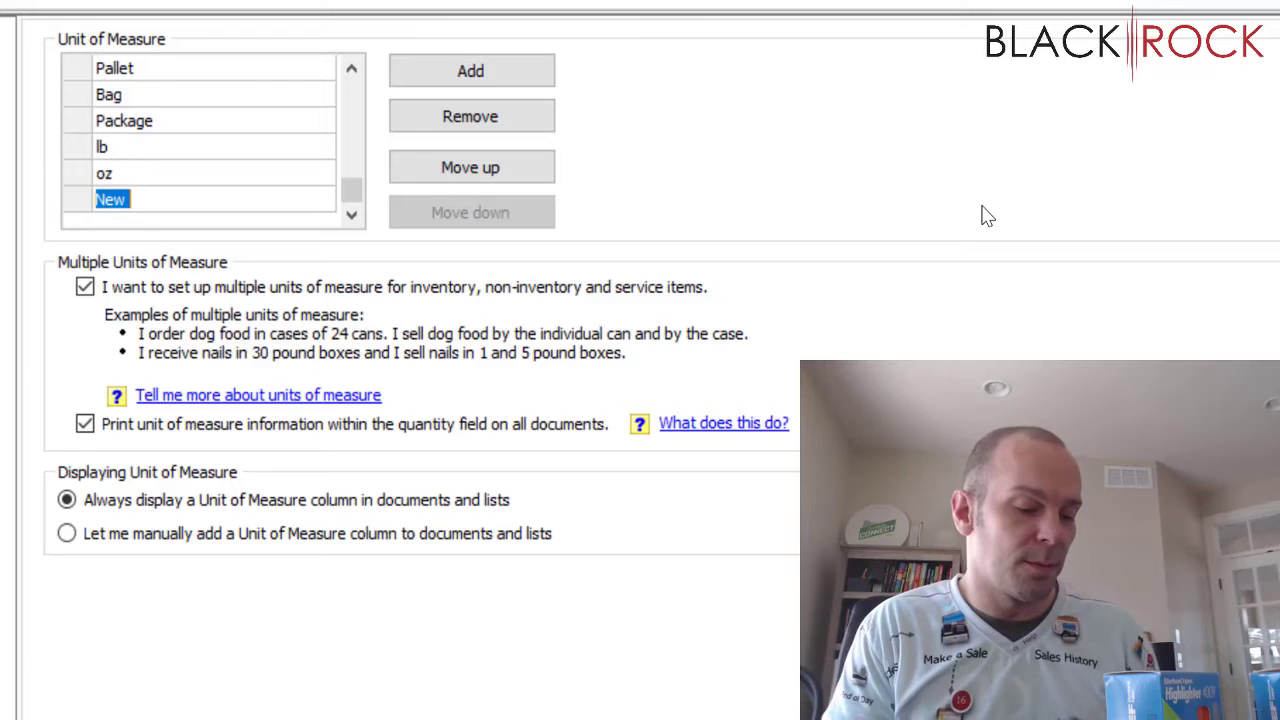
{"action": "type", "text": "cups"}
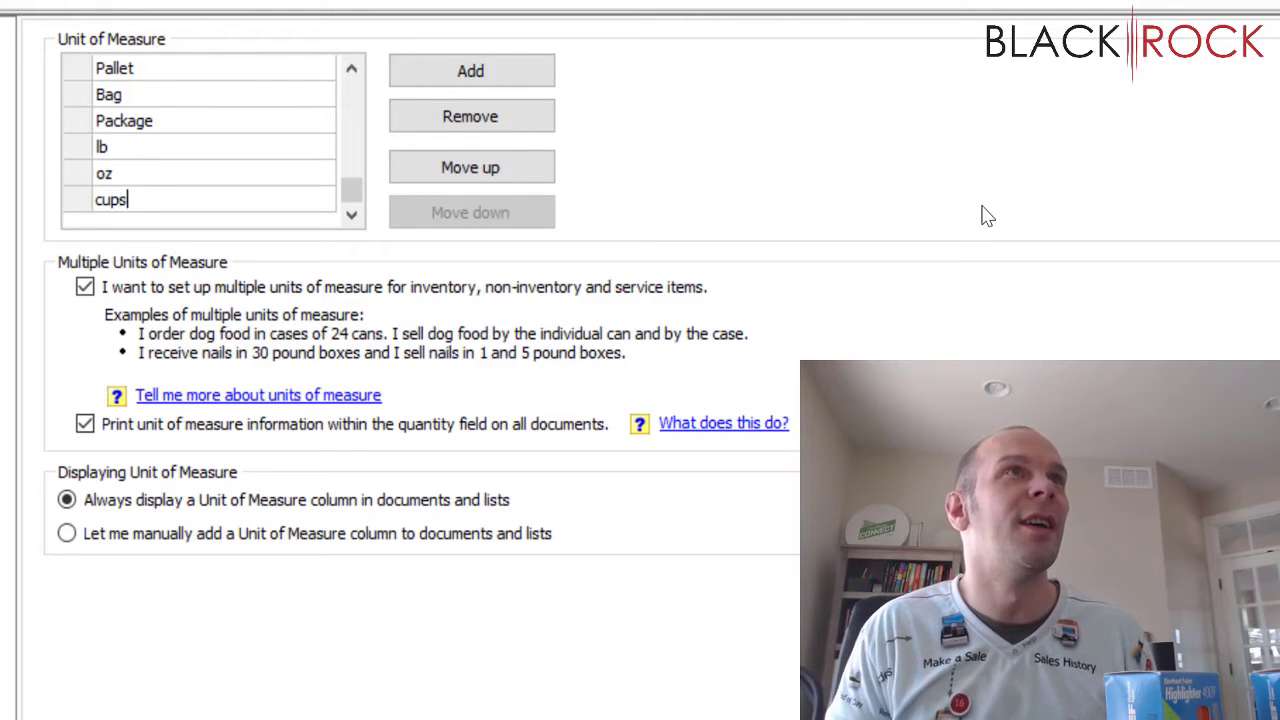
{"action": "left_click", "coordinate": [525, 80]}
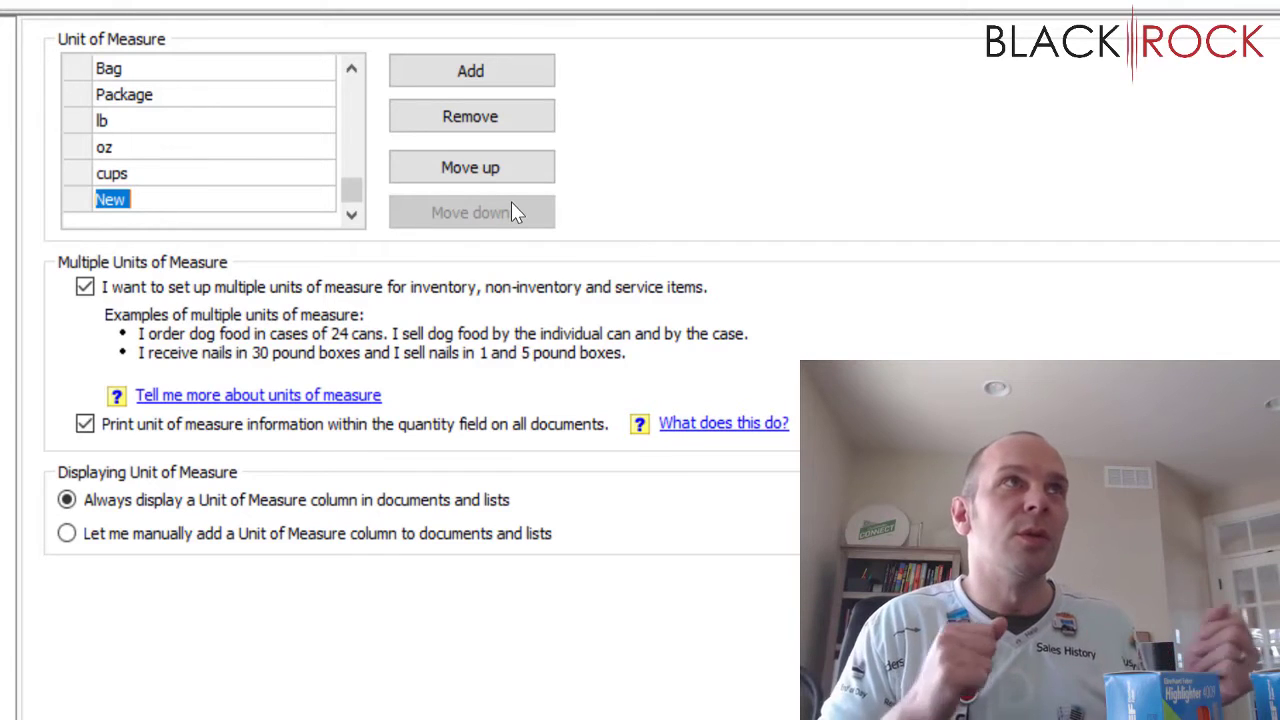
{"action": "left_click", "coordinate": [279, 158]}
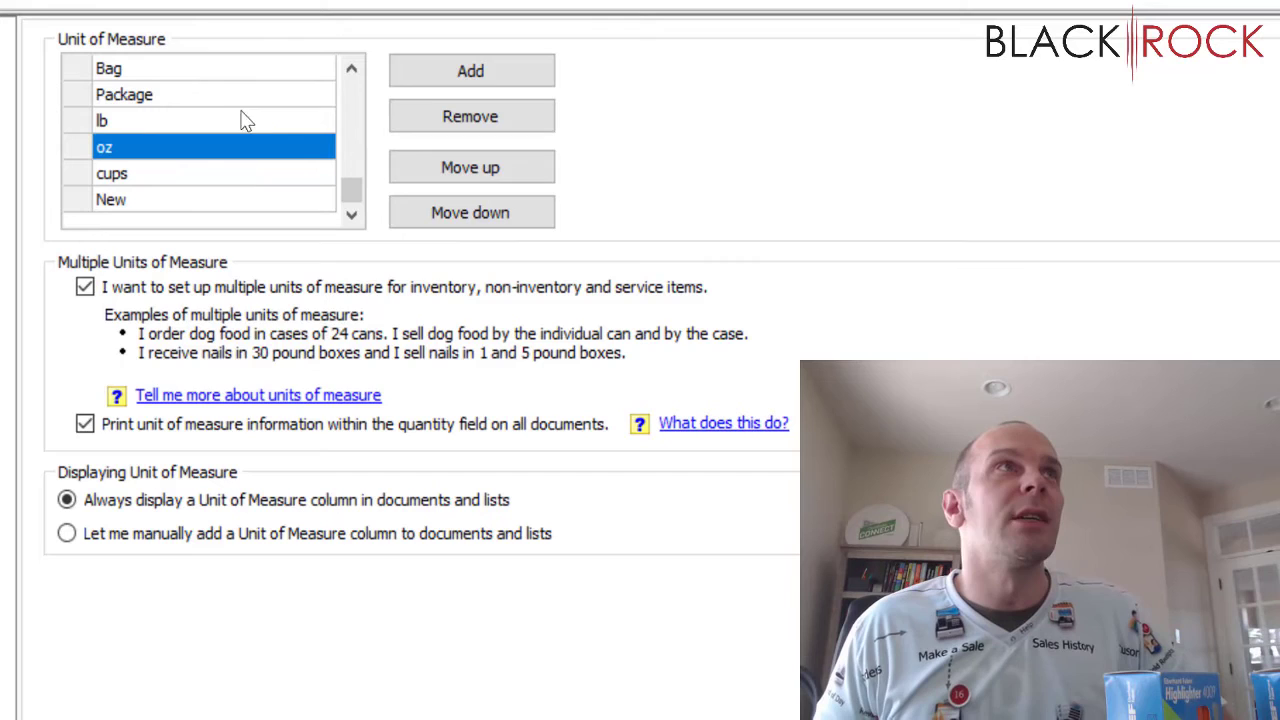
{"action": "left_click_drag", "start_coordinate": [348, 158], "coordinate": [353, 97]}
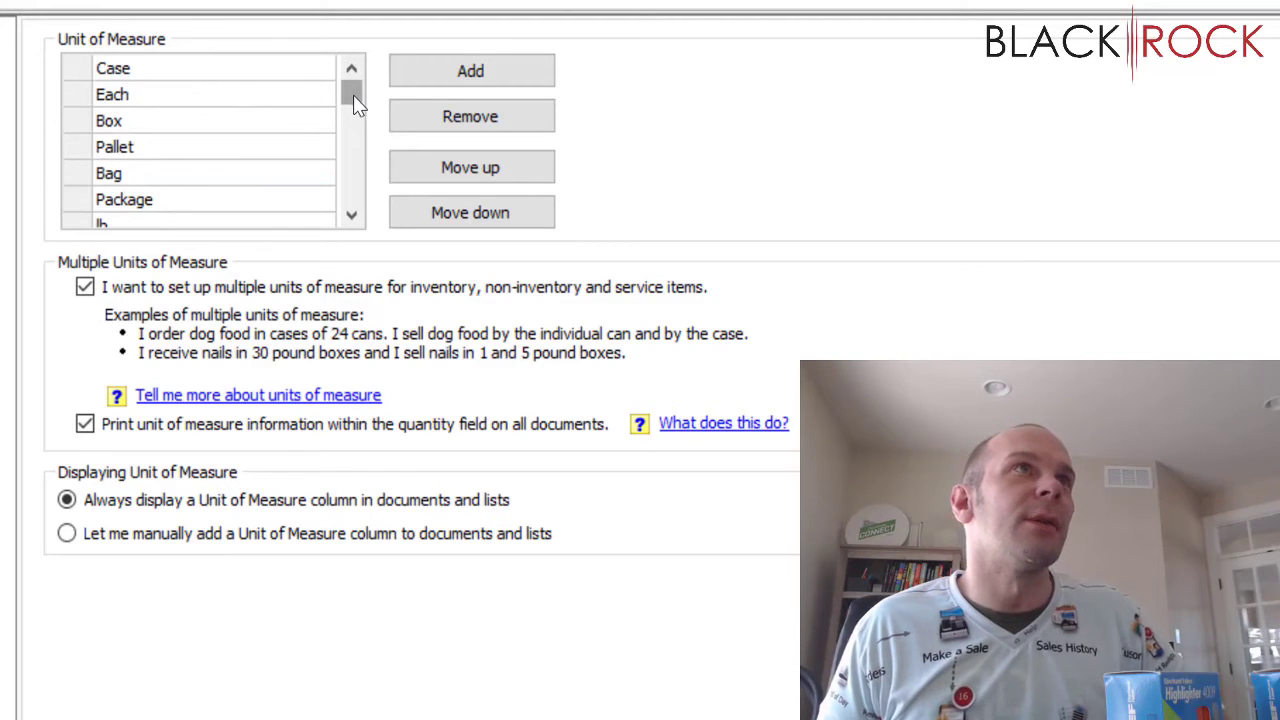
{"action": "left_click", "coordinate": [116, 124]}
{"action": "left_click", "coordinate": [122, 150]}
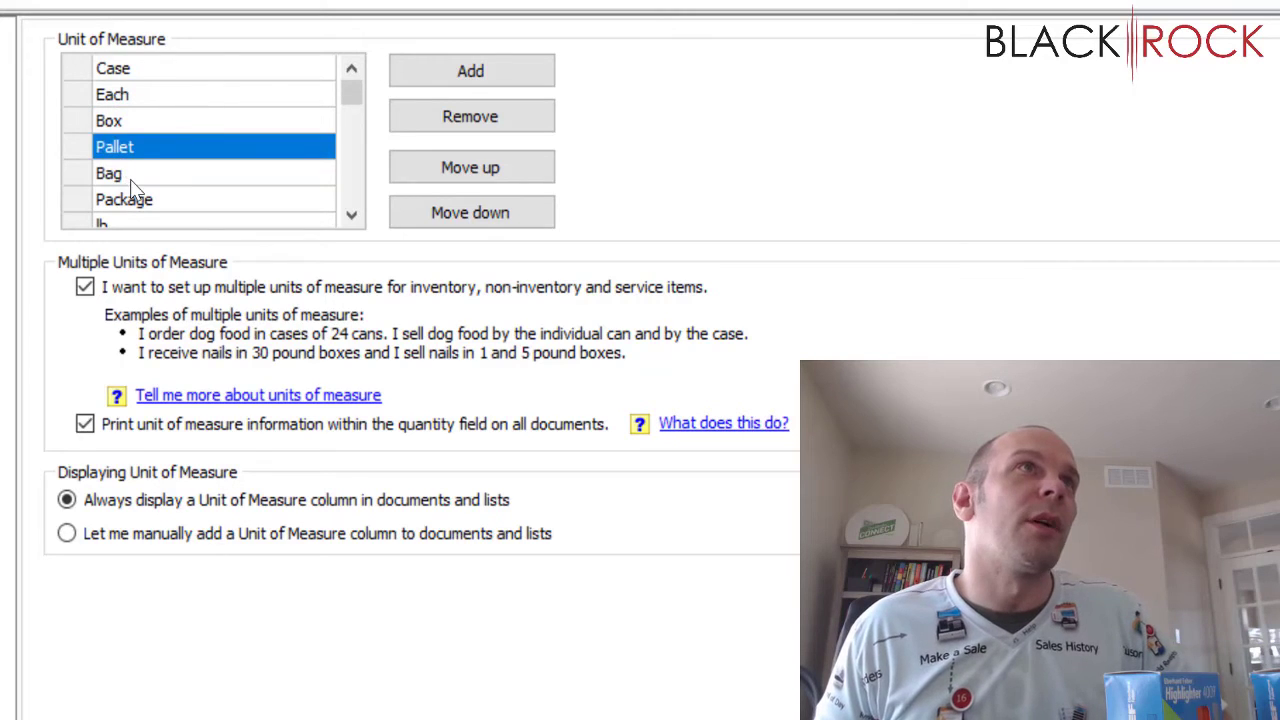
{"action": "left_click", "coordinate": [130, 182]}
{"action": "left_click", "coordinate": [152, 95]}
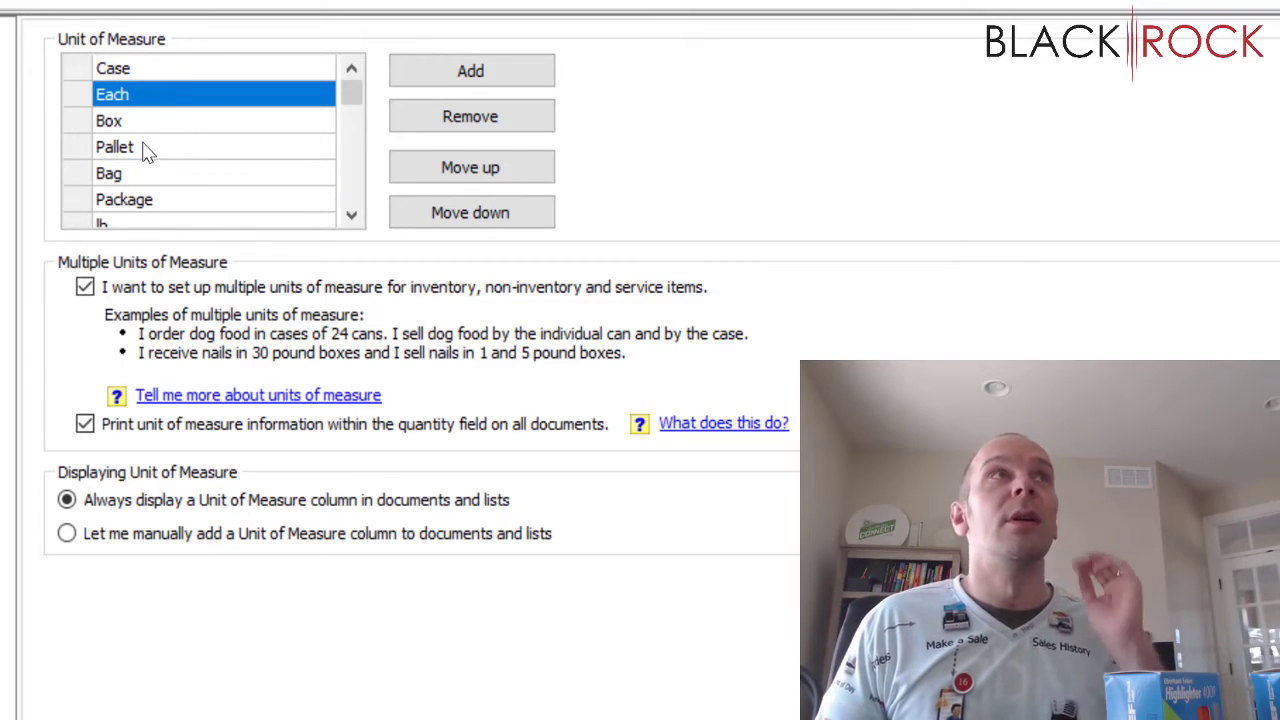
{"action": "key", "text": "Down"}
{"action": "key", "text": "Down"}
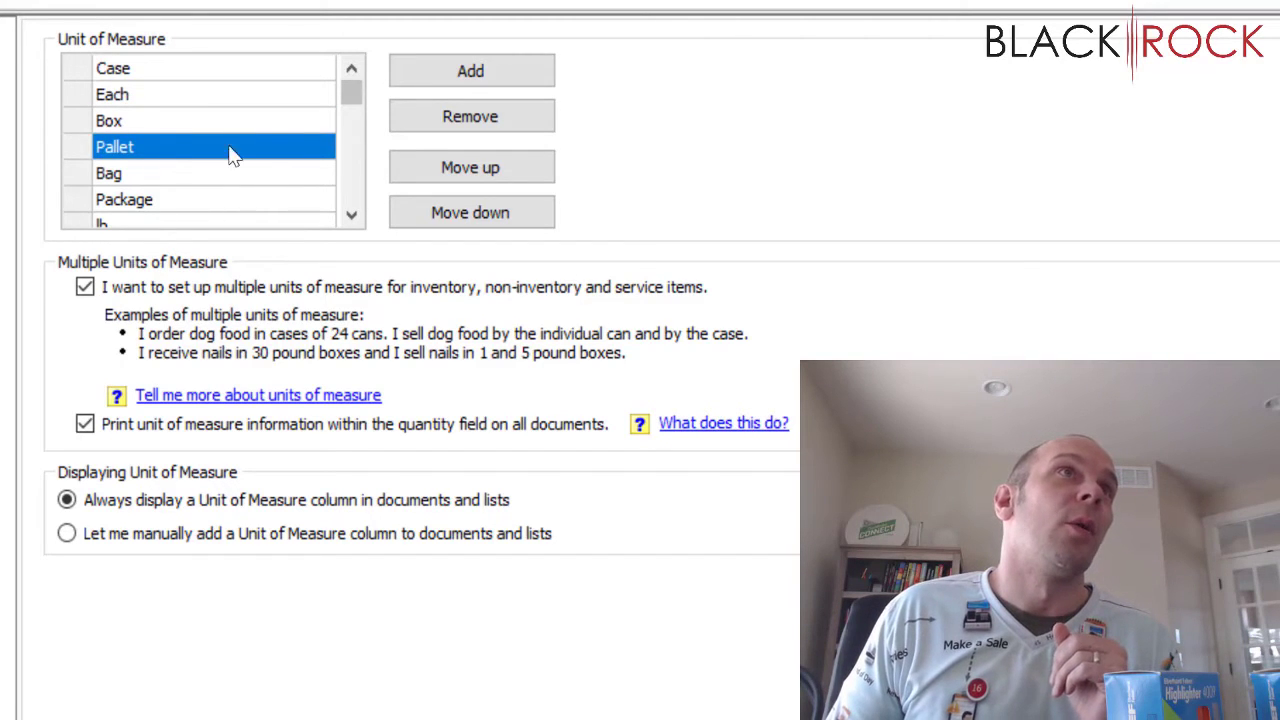
{"action": "left_click", "coordinate": [167, 101]}
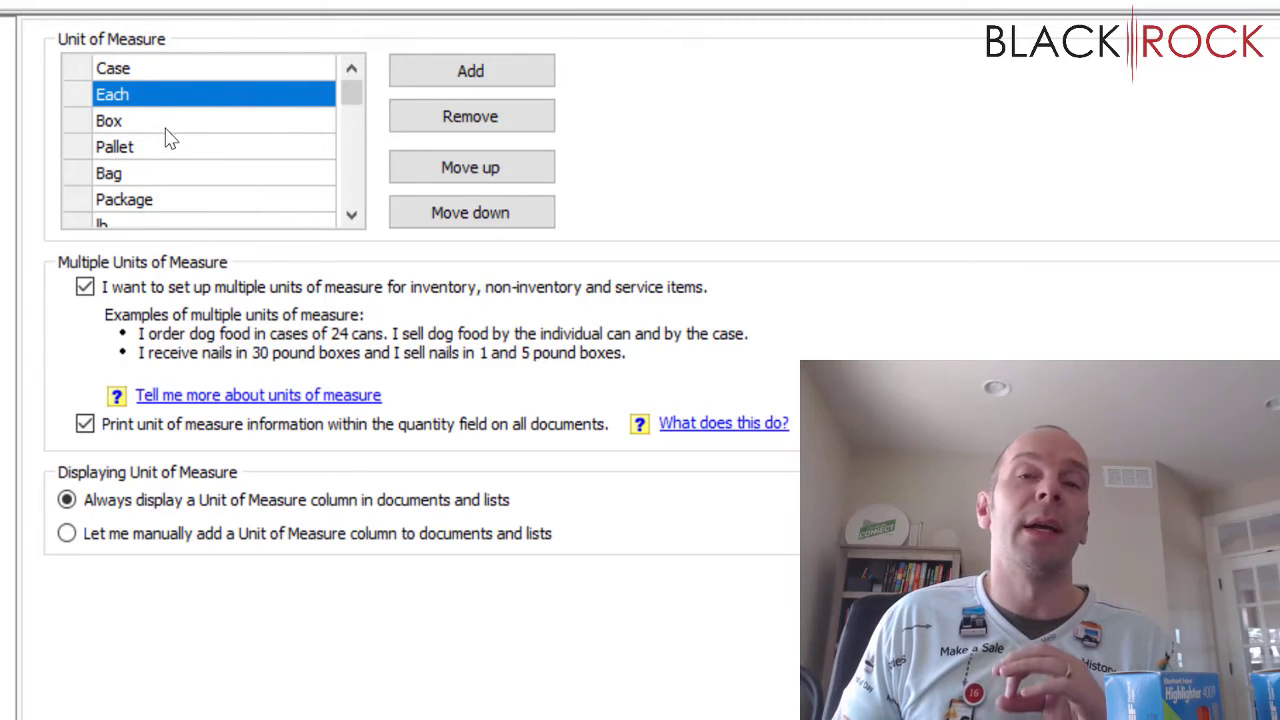
{"action": "left_click", "coordinate": [343, 192]}
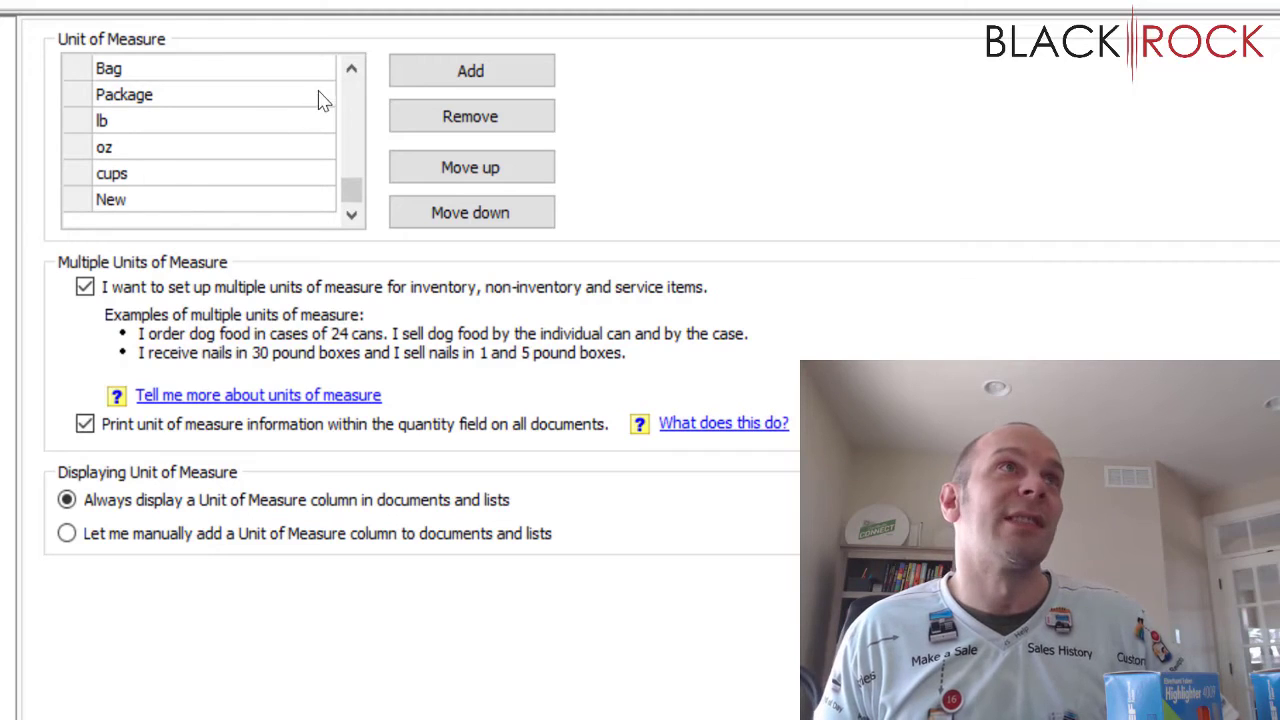
{"action": "left_click", "coordinate": [193, 67]}
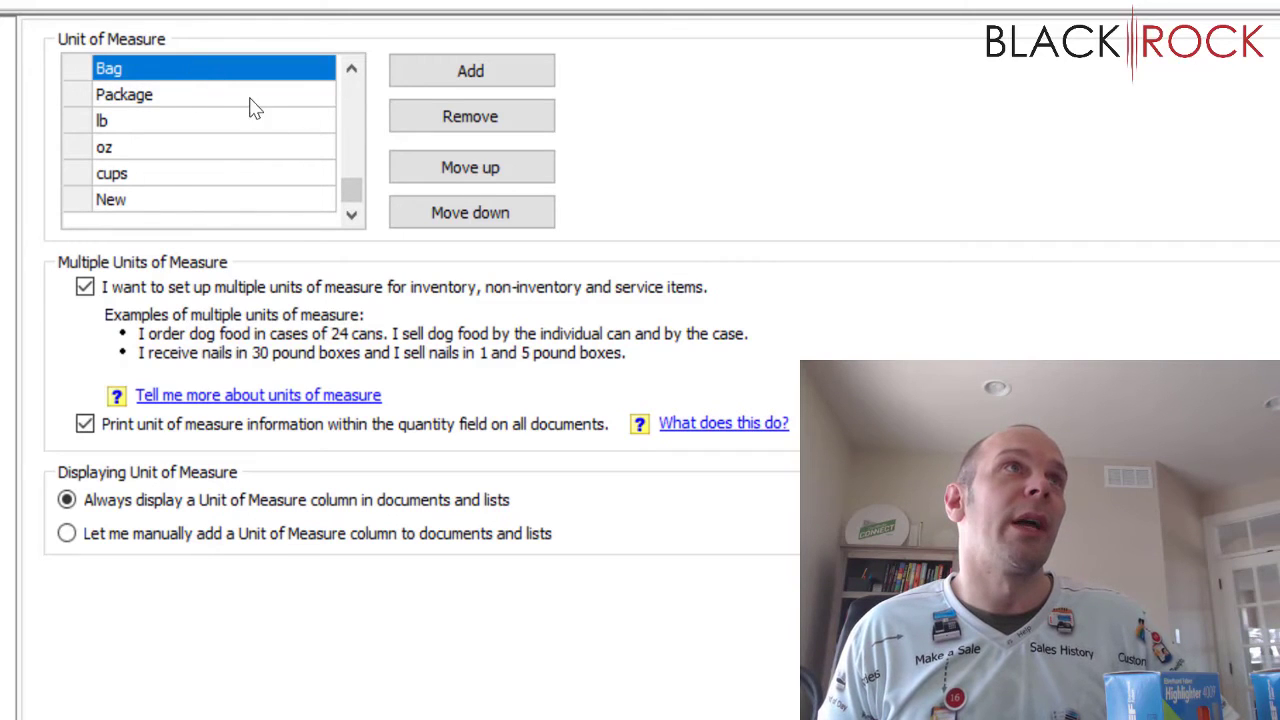
{"action": "left_click", "coordinate": [352, 72]}
{"action": "left_click", "coordinate": [352, 72]}
{"action": "left_click", "coordinate": [352, 72]}
{"action": "left_click", "coordinate": [352, 72]}
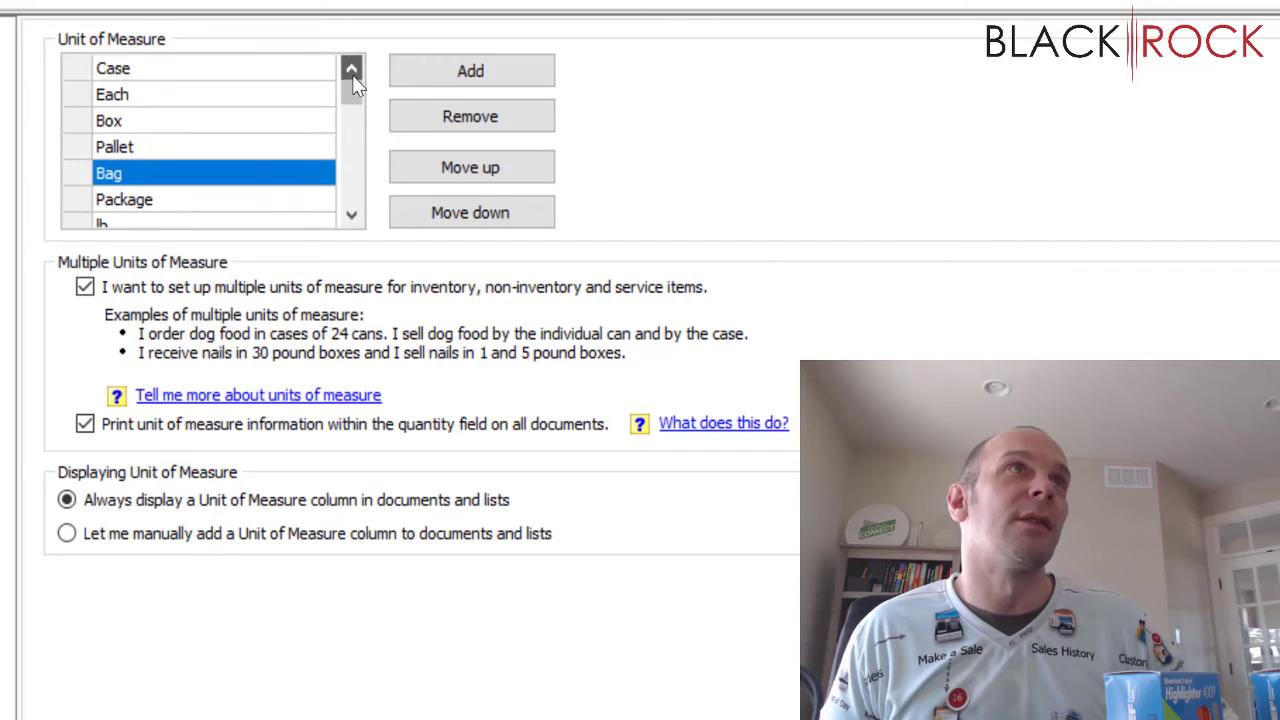